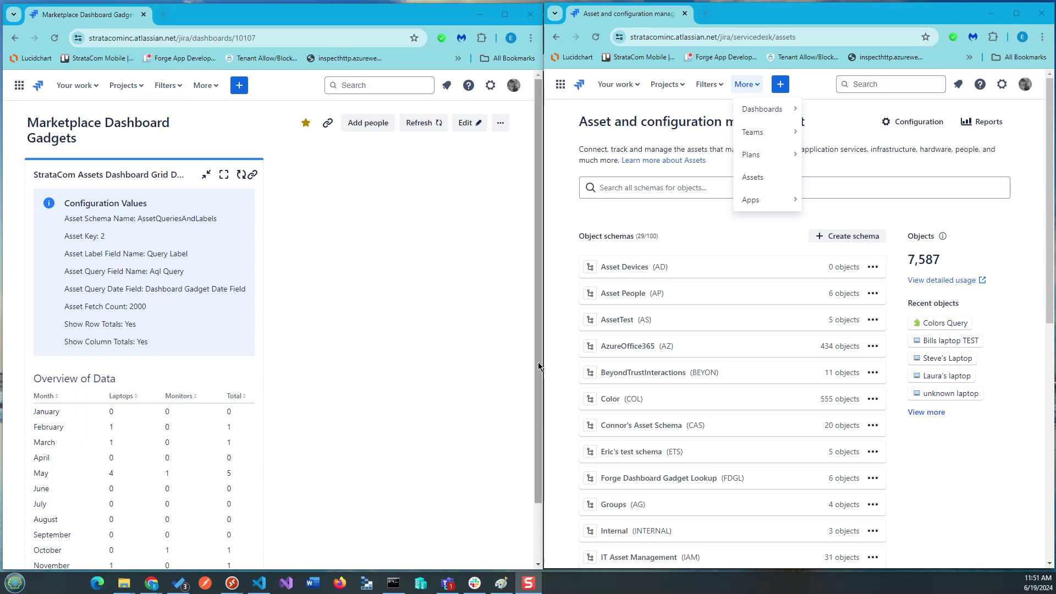
# Open the Forge Dashboard Gadget Lookup schema, show the attributes of AssetQueriesAndLabels, and narrow the schema tree.
pyautogui.moveTo(537, 361); pyautogui.dragTo(546, 429)
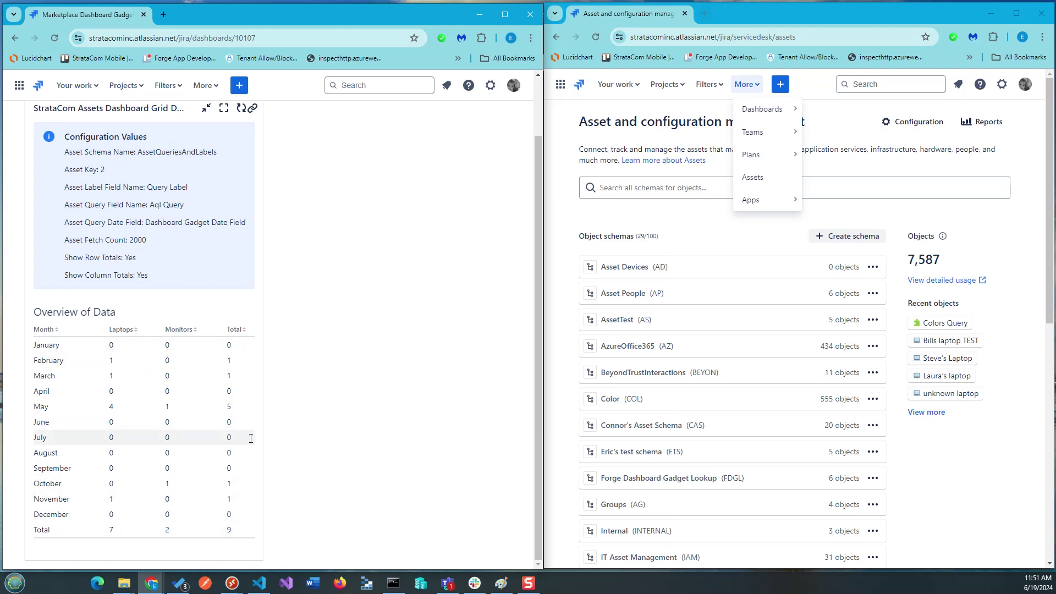
pyautogui.scroll(2, 407, 371)
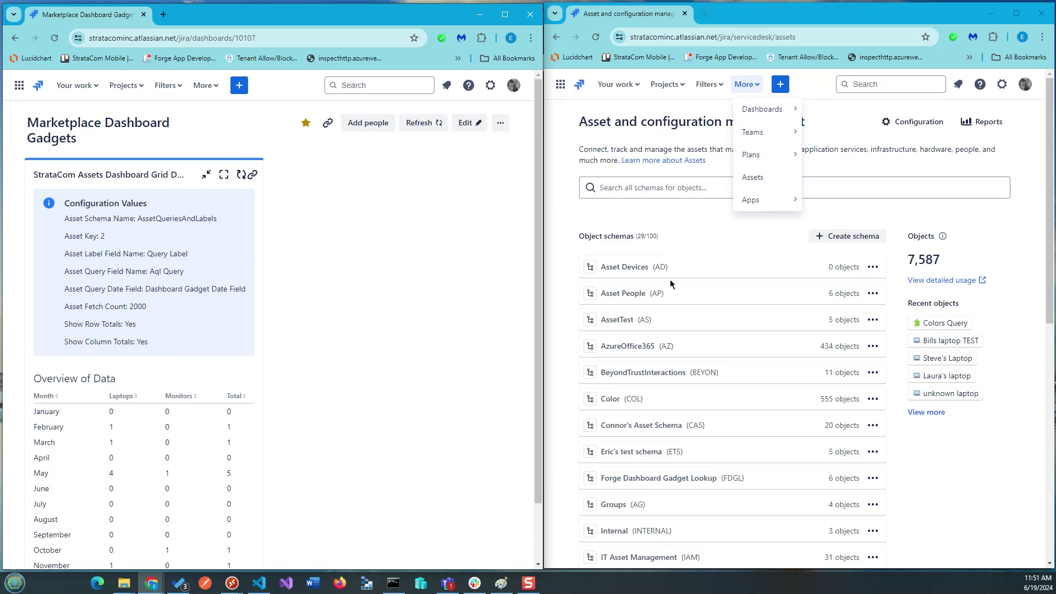
pyautogui.click(639, 478)
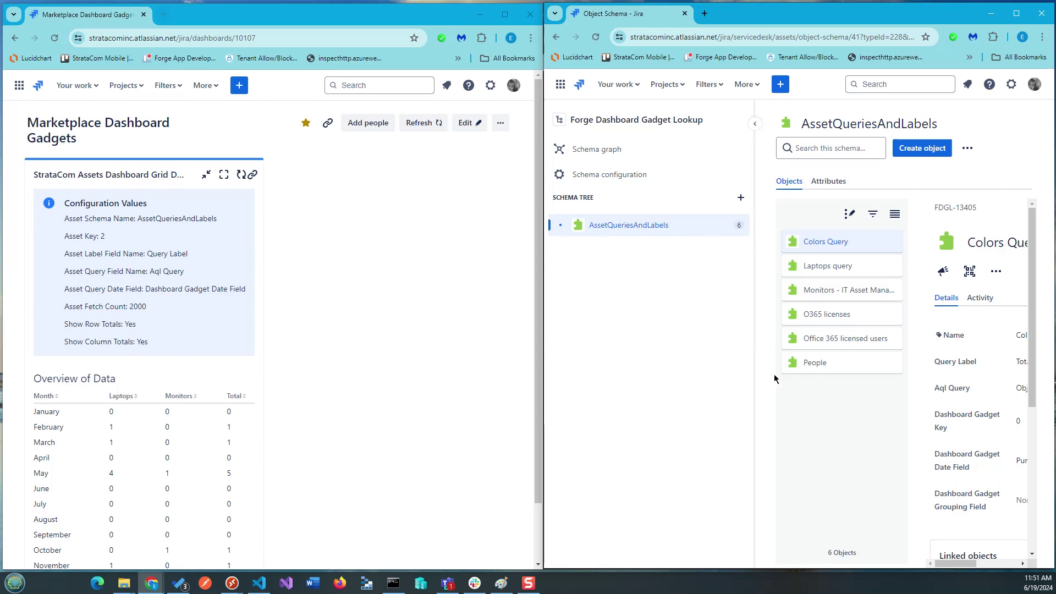
pyautogui.click(825, 187)
pyautogui.moveTo(755, 306); pyautogui.dragTo(667, 306)
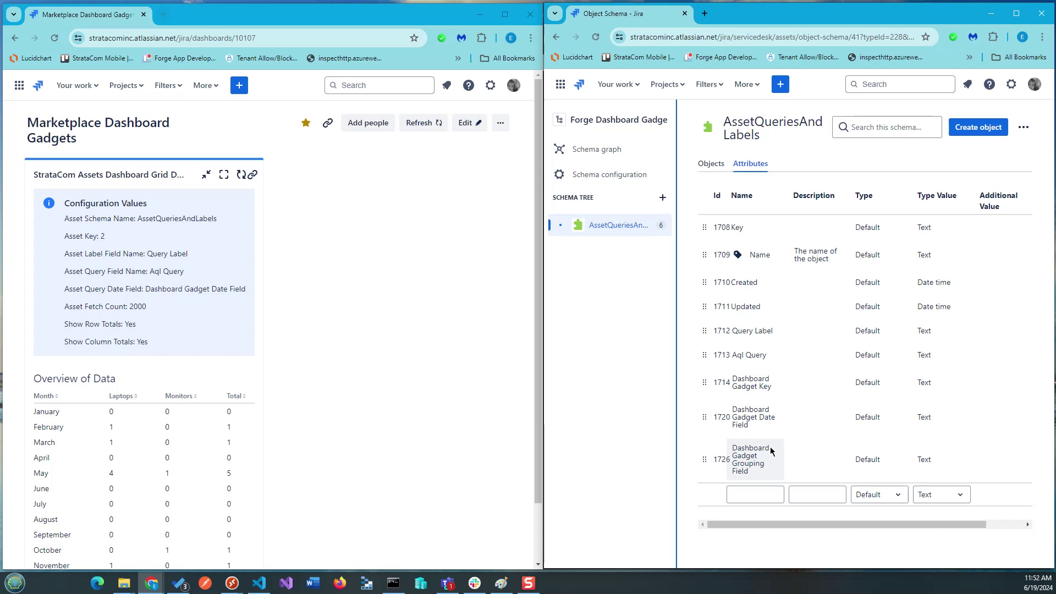
# Return to the AssetQueriesAndLabels objects and review the details of the Laptops query and Monitors - IT Asset Management objects.
pyautogui.click(718, 172)
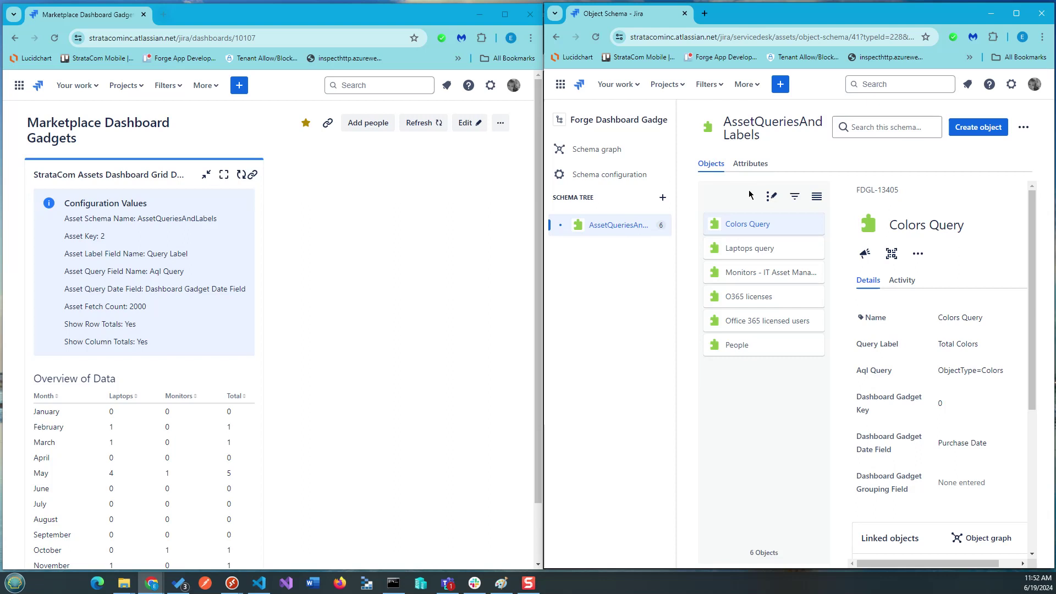
pyautogui.click(751, 251)
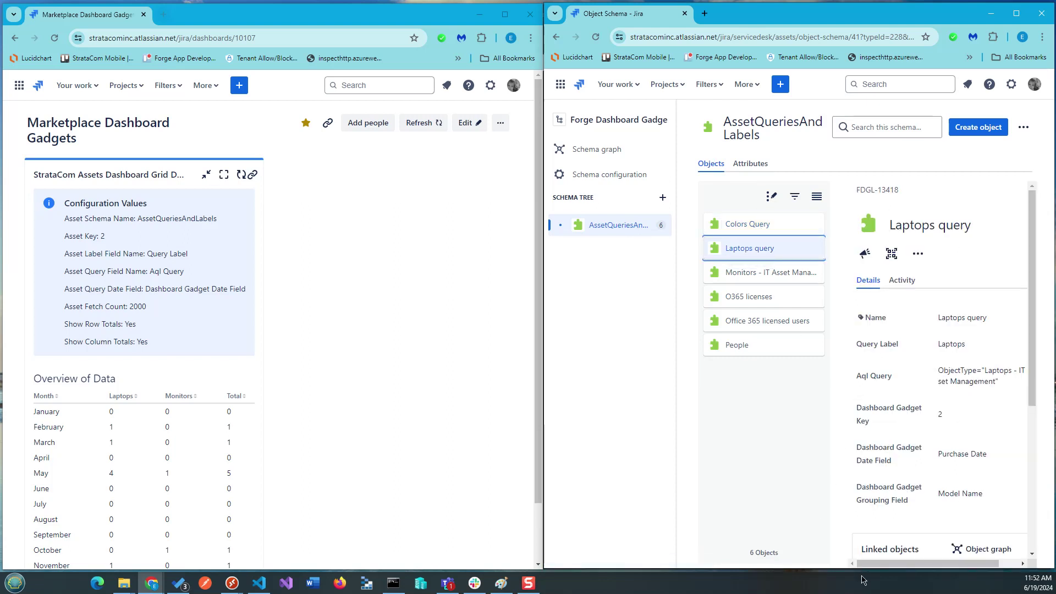
pyautogui.hscroll(2, 925, 567)
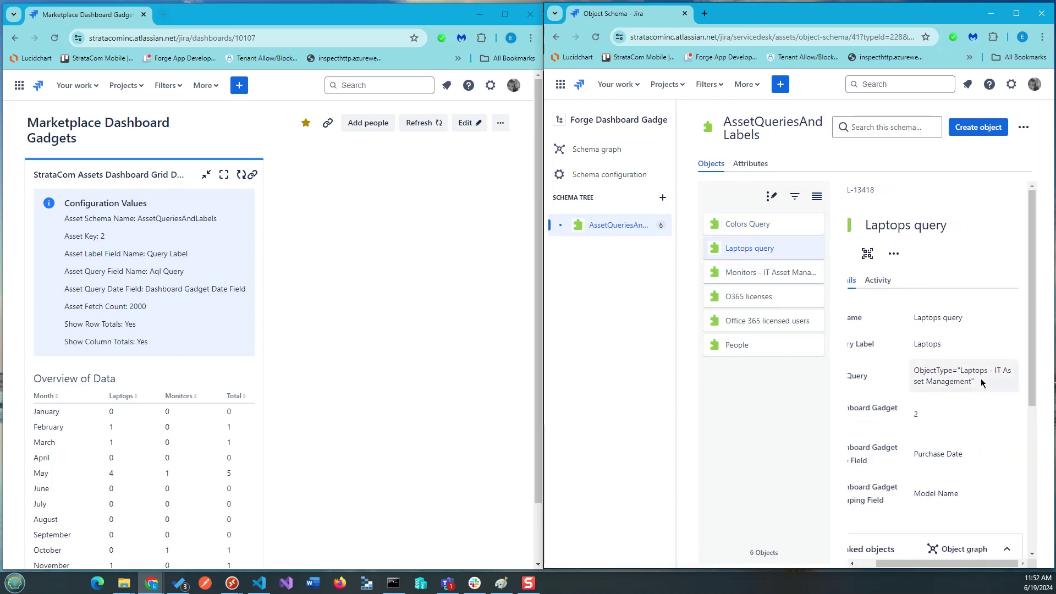
pyautogui.moveTo(981, 379); pyautogui.dragTo(912, 375)
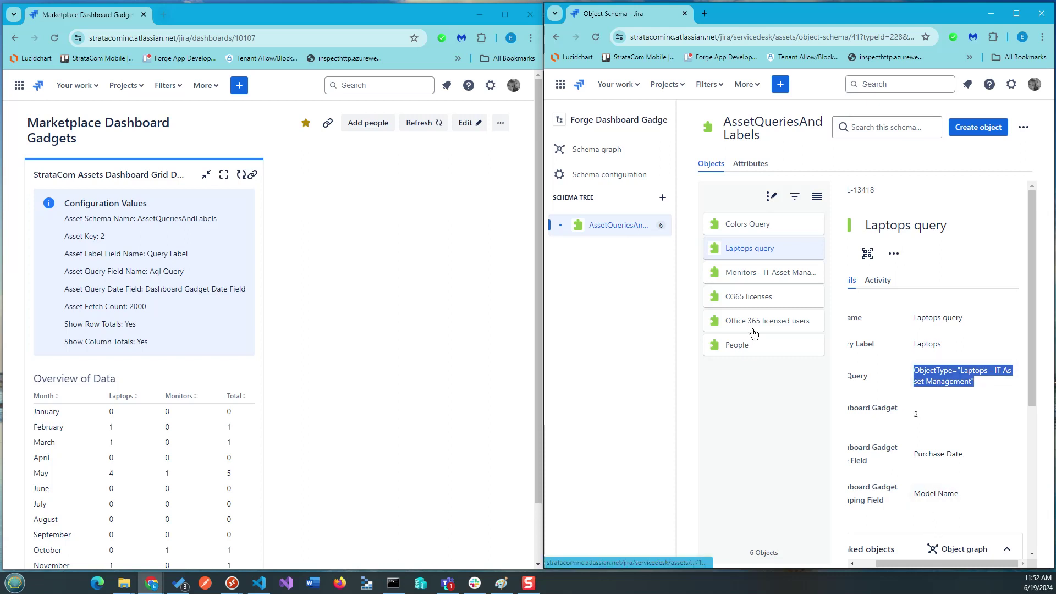
pyautogui.click(741, 278)
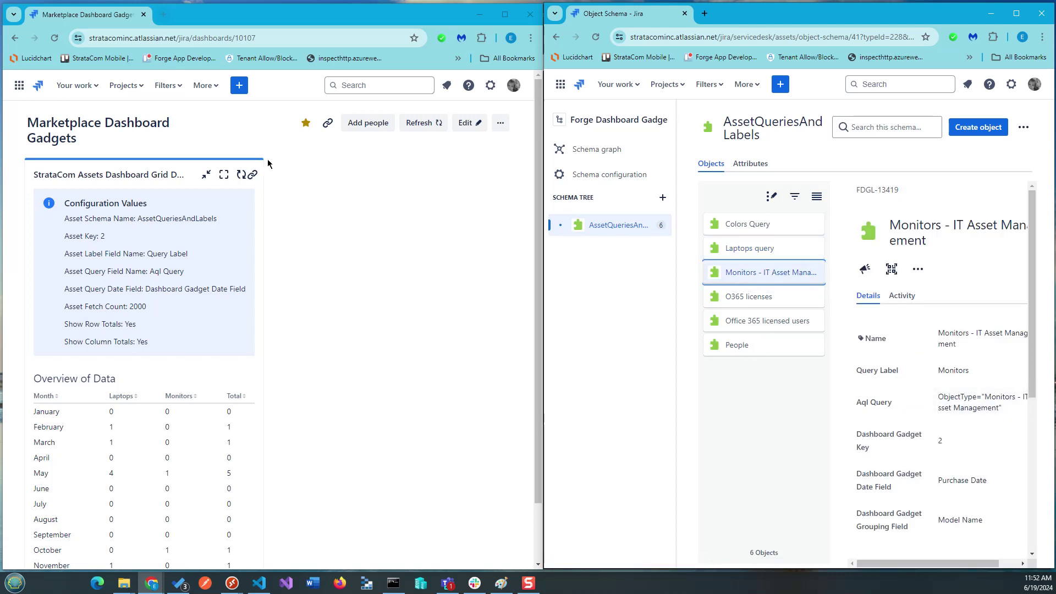
# Put the Marketplace Dashboard Gadgets dashboard into edit mode and open the configuration of the StrataCom Assets grid gadget.
pyautogui.click(469, 123)
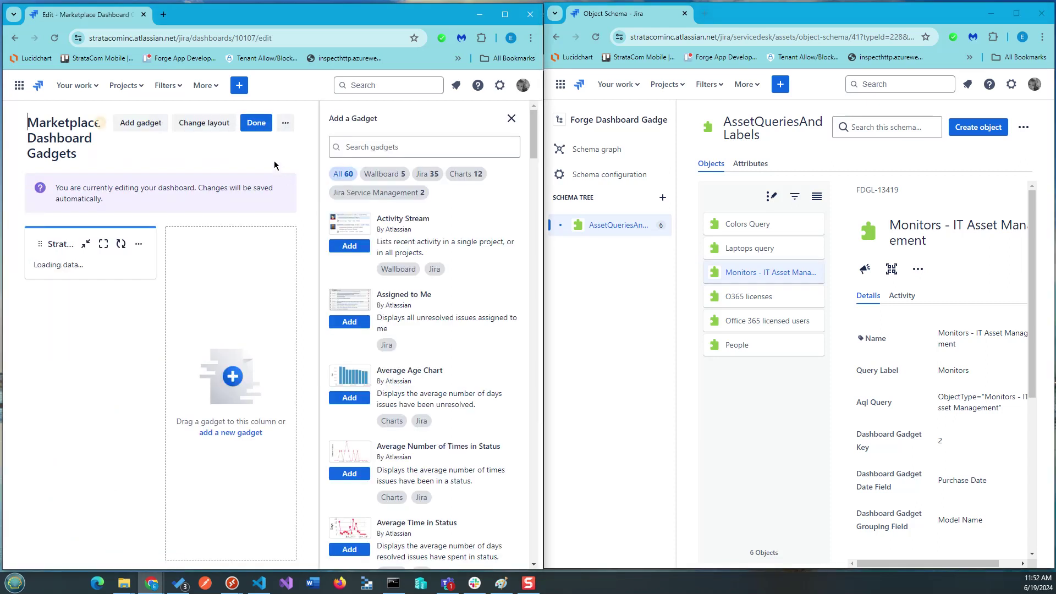
pyautogui.click(138, 243)
pyautogui.click(104, 327)
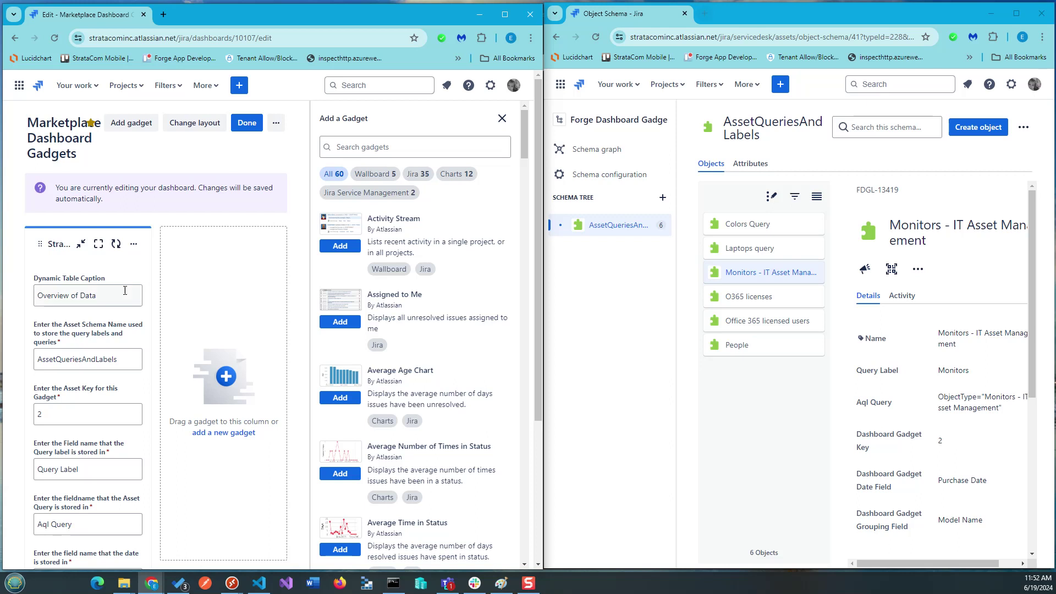
# Review the gadget's table caption, asset schema name and asset key settings.
pyautogui.moveTo(117, 295); pyautogui.dragTo(60, 297)
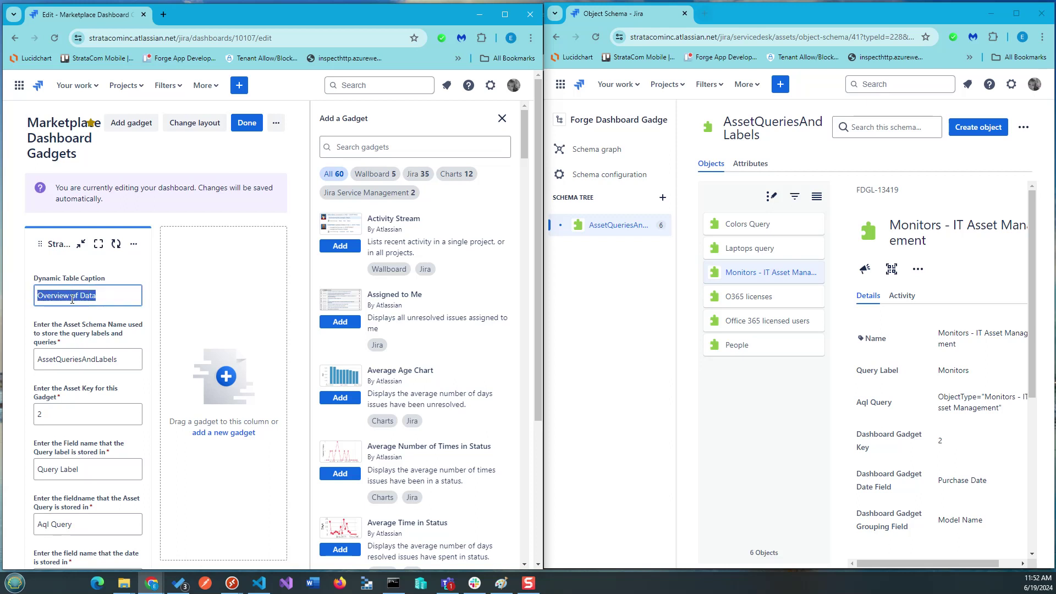
pyautogui.click(105, 295)
pyautogui.tripleClick(73, 288)
pyautogui.scroll(-1, 120, 311)
pyautogui.moveTo(130, 306); pyautogui.dragTo(34, 311)
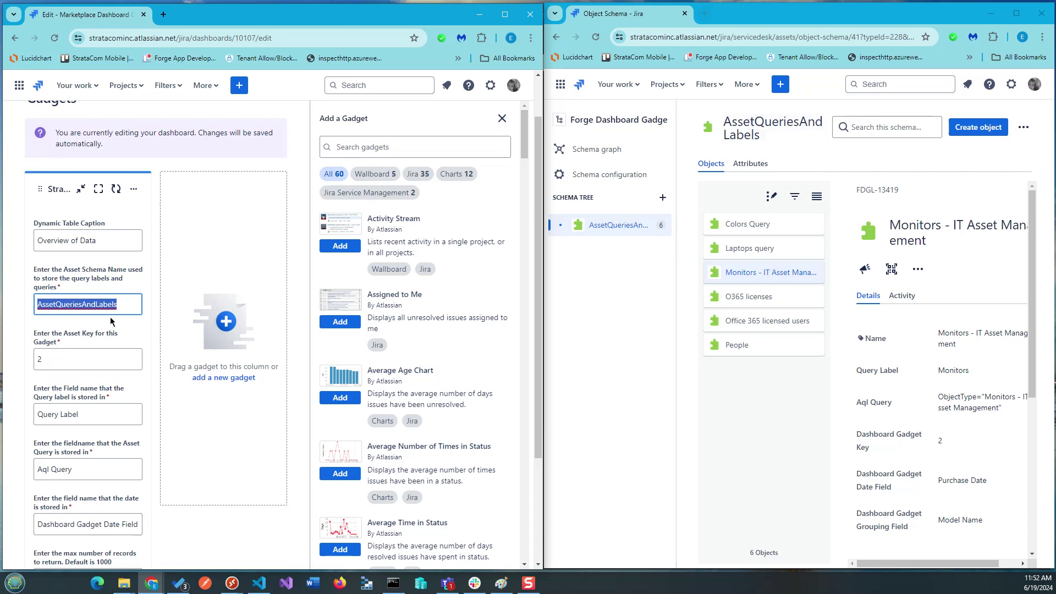
pyautogui.press('Tab')
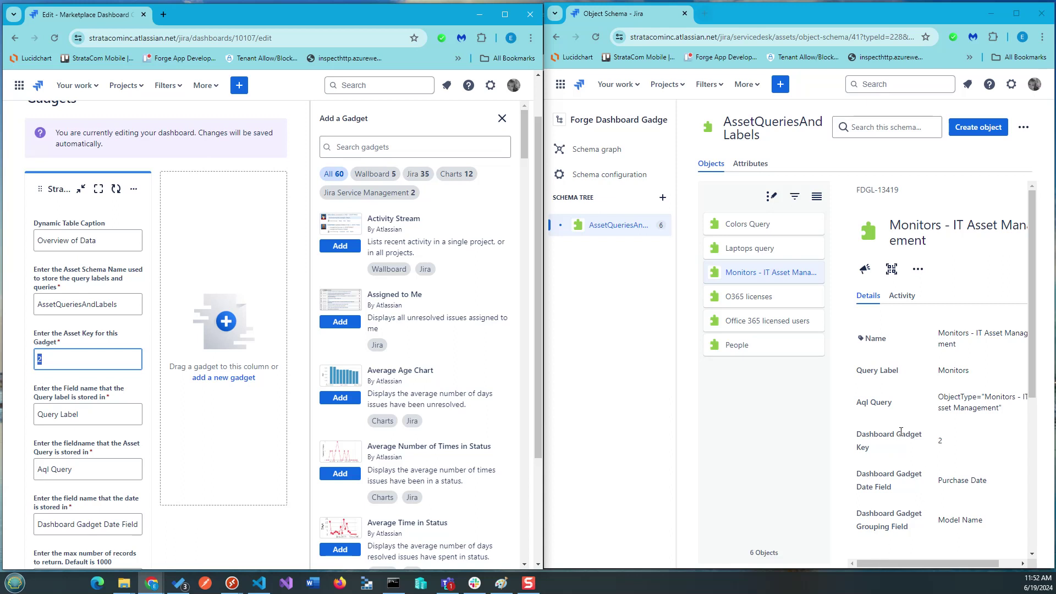
# Check the Dashboard Gadget Key of the Monitors and Laptops query objects against the gadget's asset key.
pyautogui.click(941, 440)
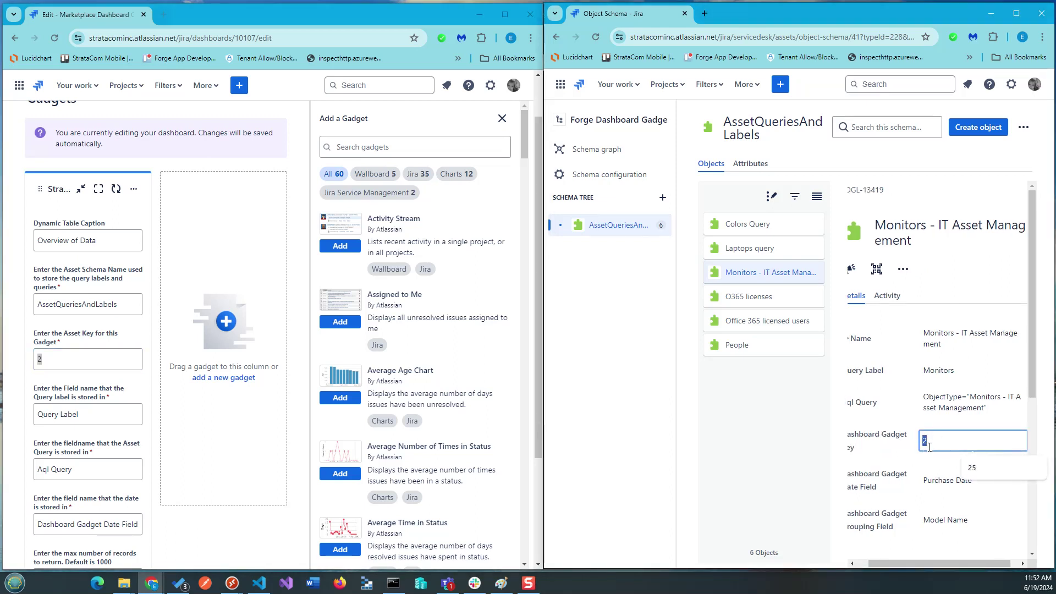
pyautogui.click(761, 252)
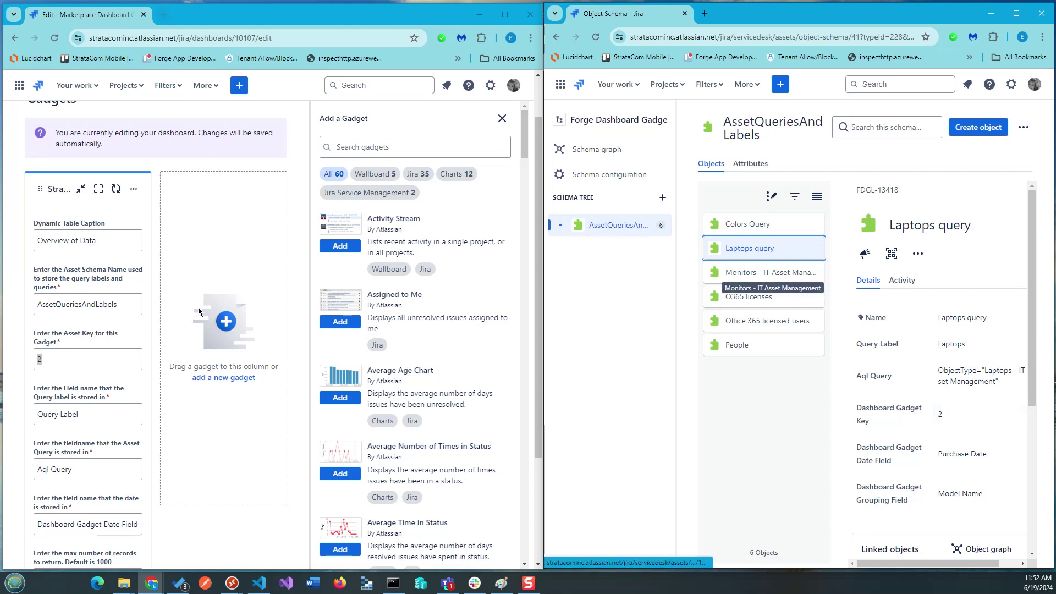
pyautogui.click(749, 279)
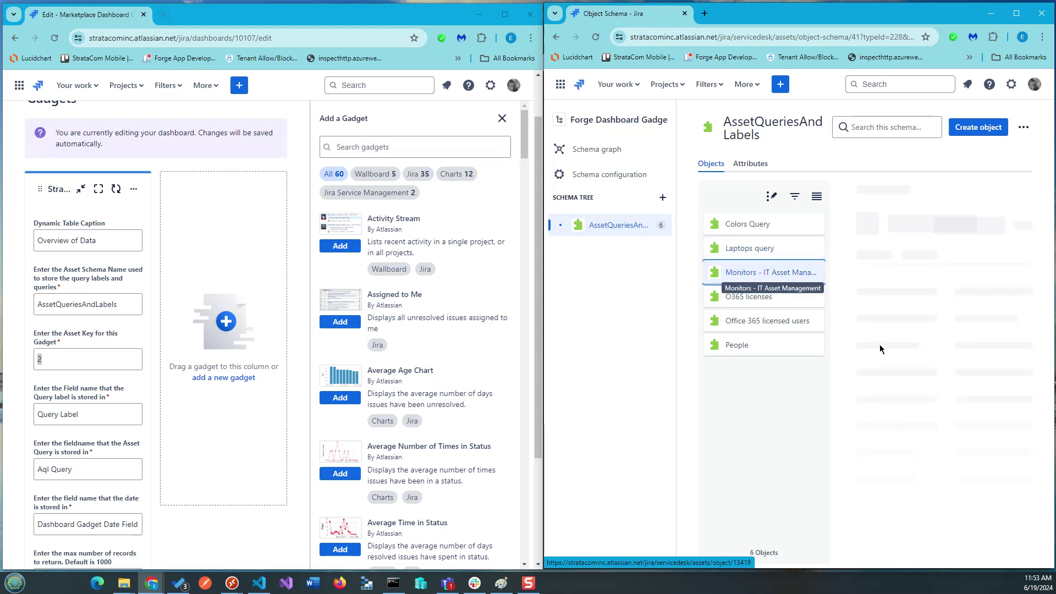
pyautogui.click(739, 250)
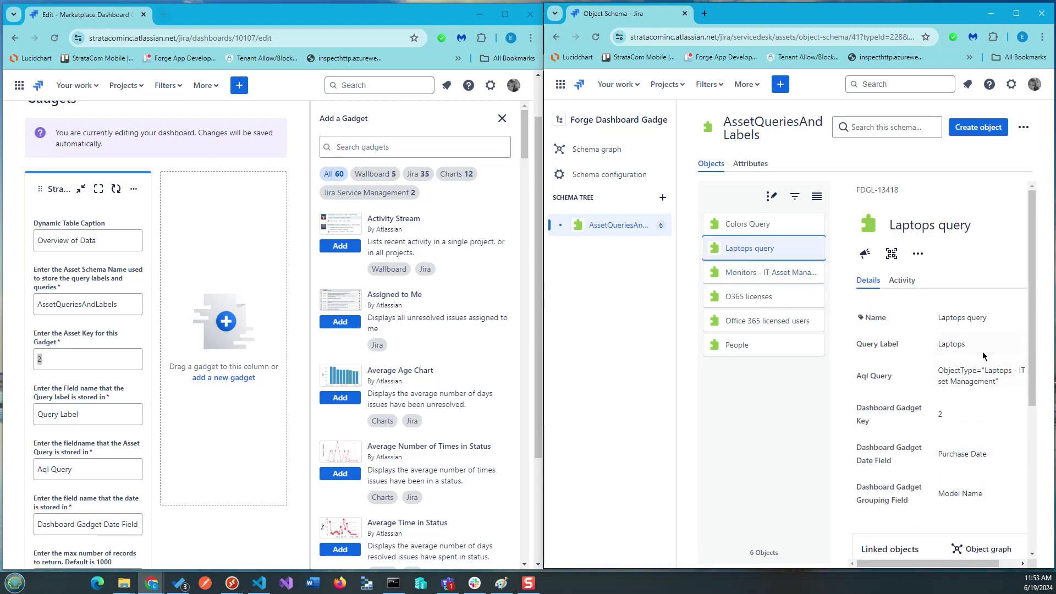
pyautogui.click(768, 274)
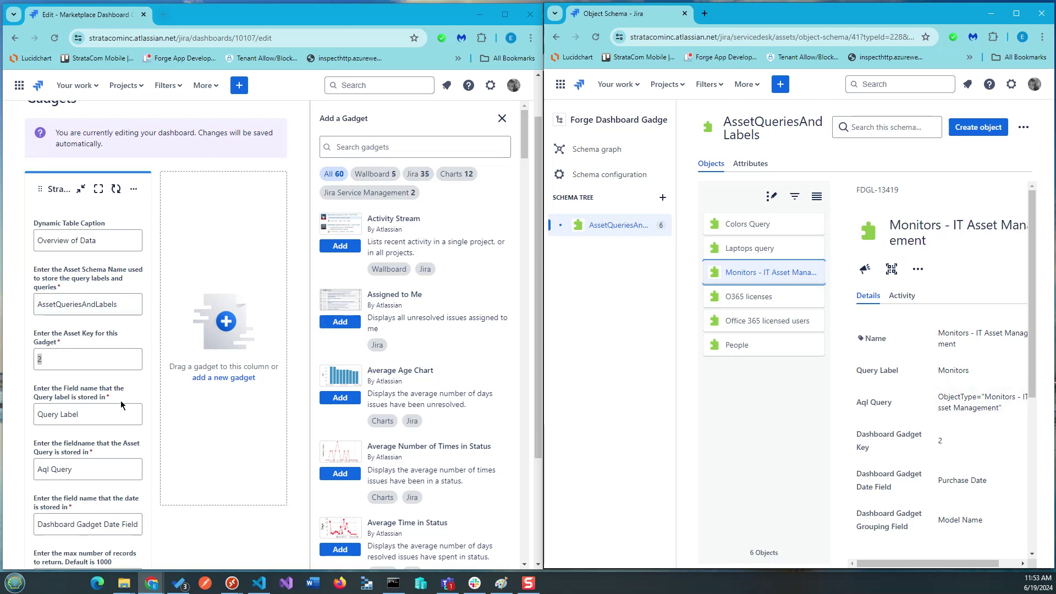
# Review the gadget settings that name the fields storing the query label and the asset query.
pyautogui.tripleClick(55, 421)
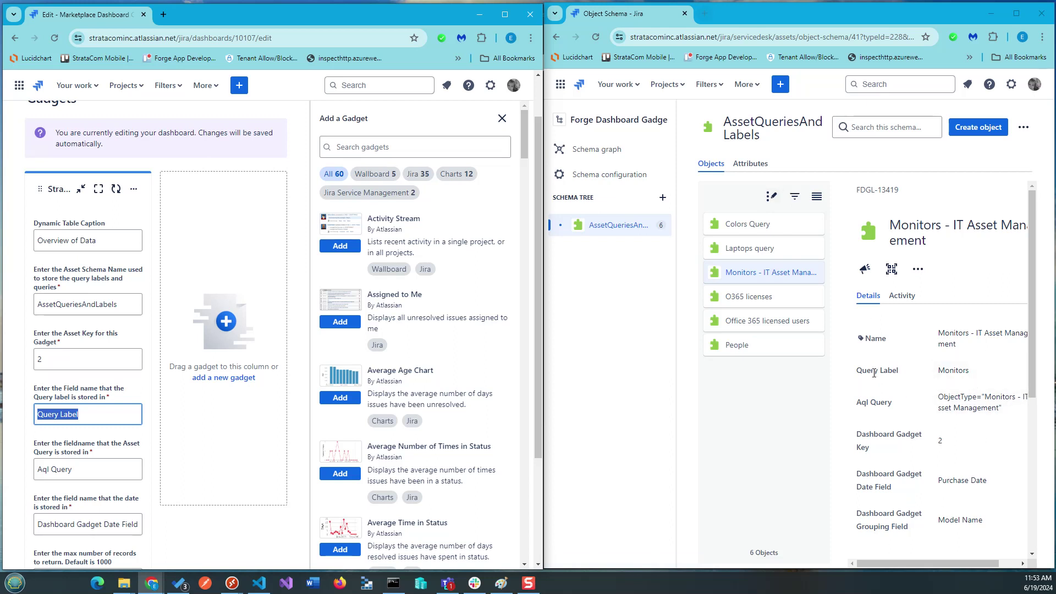
pyautogui.click(116, 465)
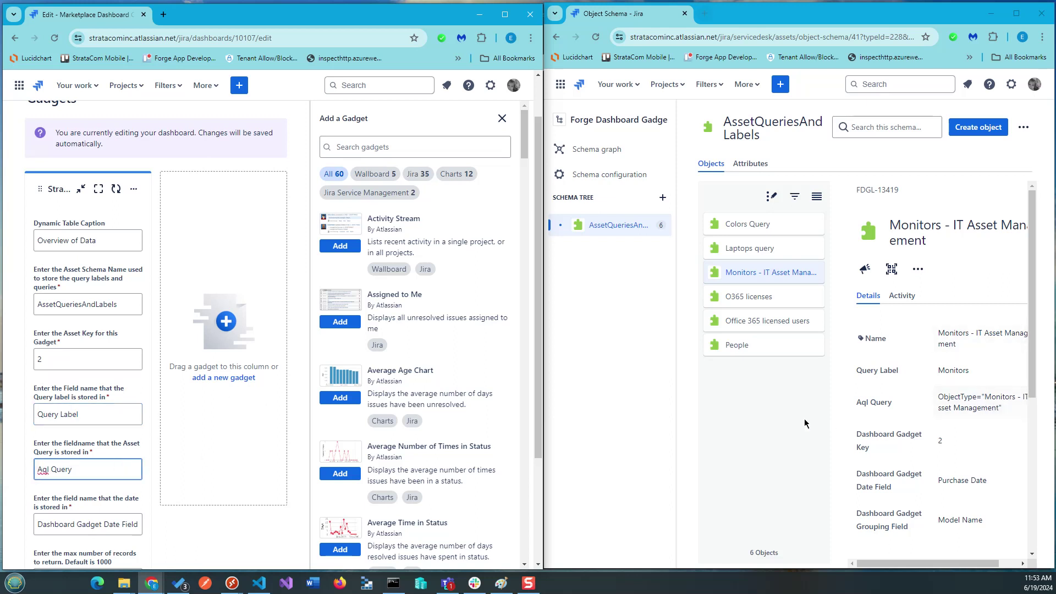
pyautogui.tripleClick(69, 472)
pyautogui.scroll(-2, 124, 447)
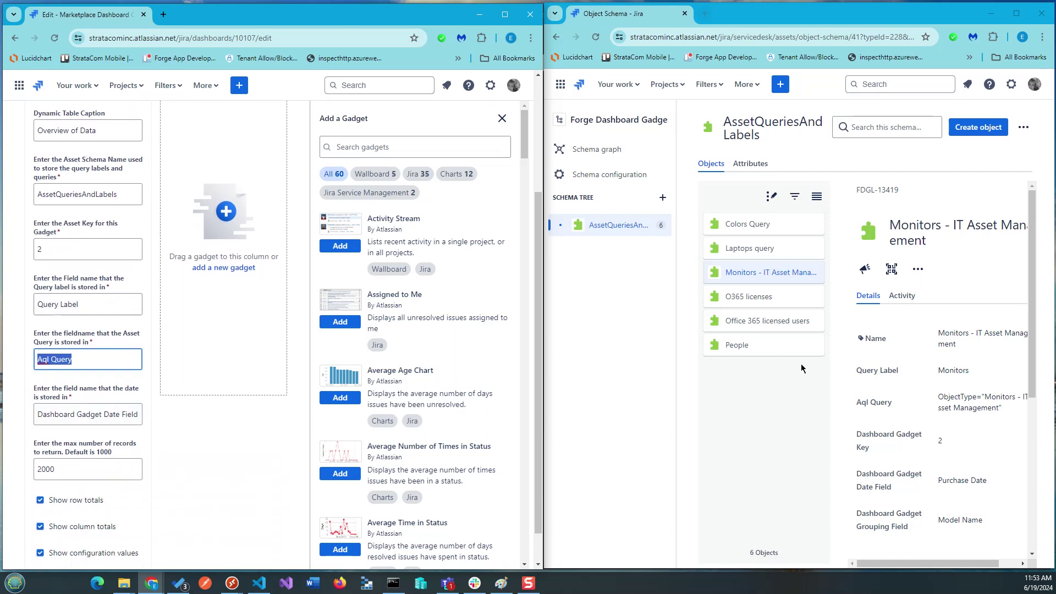
# Inspect the Dashboard Gadget Date Field and Name values of the Monitors - IT Asset Management object.
pyautogui.click(993, 482)
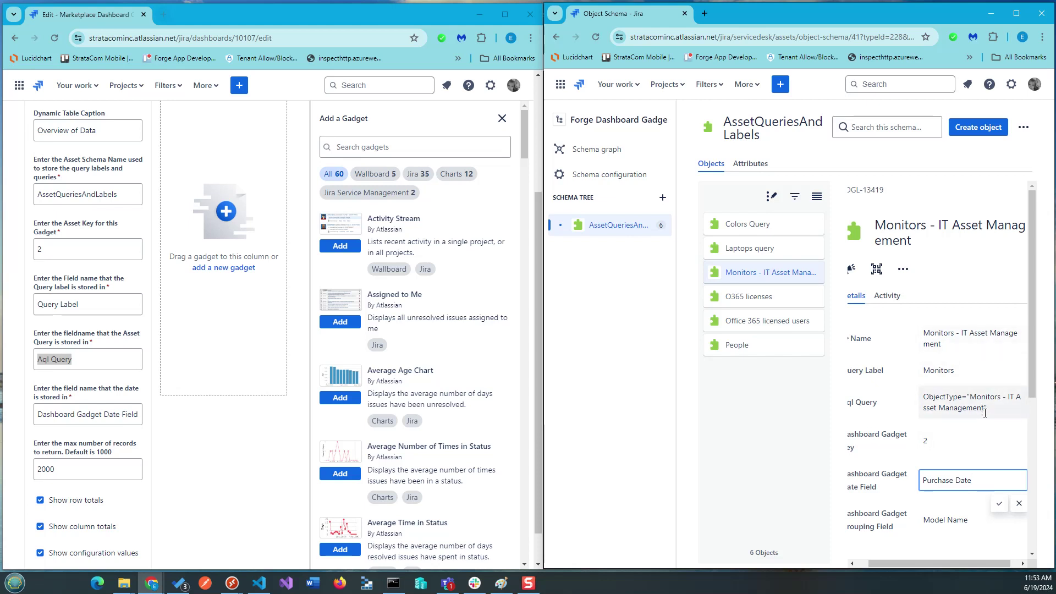
pyautogui.click(971, 337)
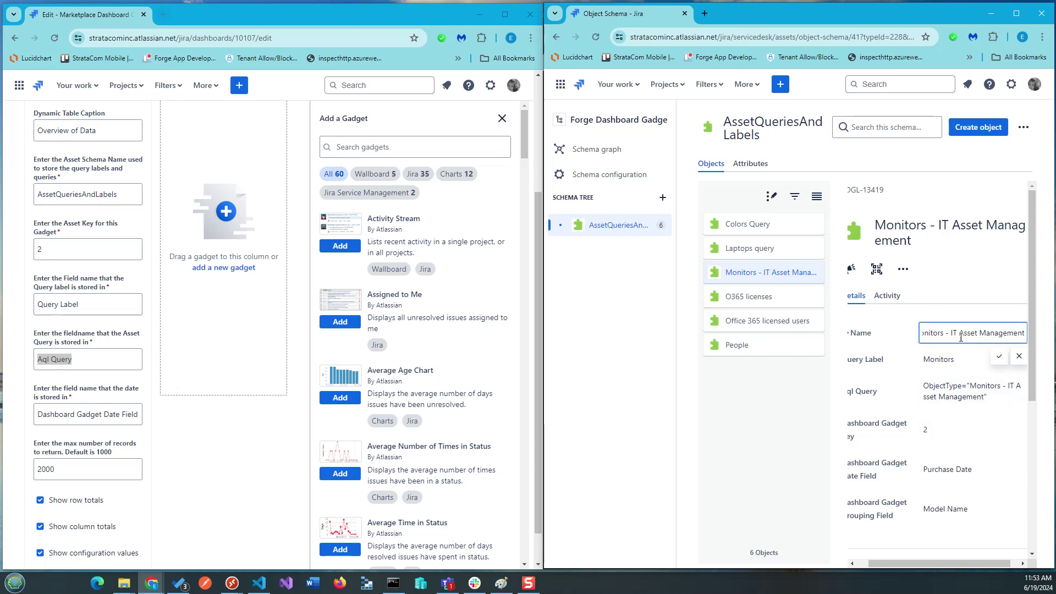
pyautogui.moveTo(972, 336); pyautogui.dragTo(892, 339)
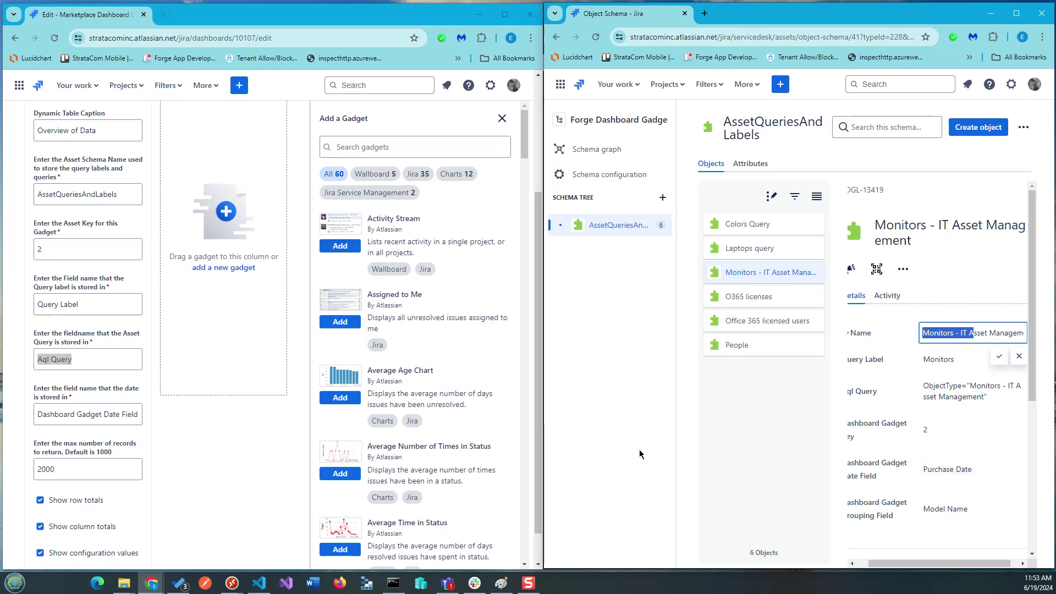
# Check the gadget's date field and maximum record settings, submit its configuration, and finish editing the dashboard.
pyautogui.click(86, 414)
pyautogui.press('Tab')
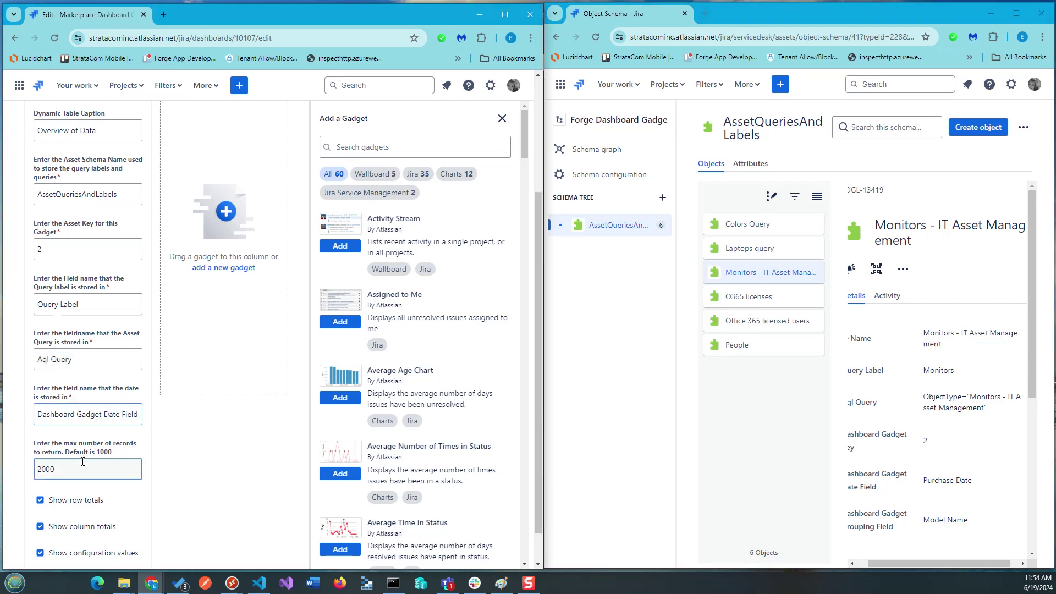
pyautogui.scroll(-1, 126, 444)
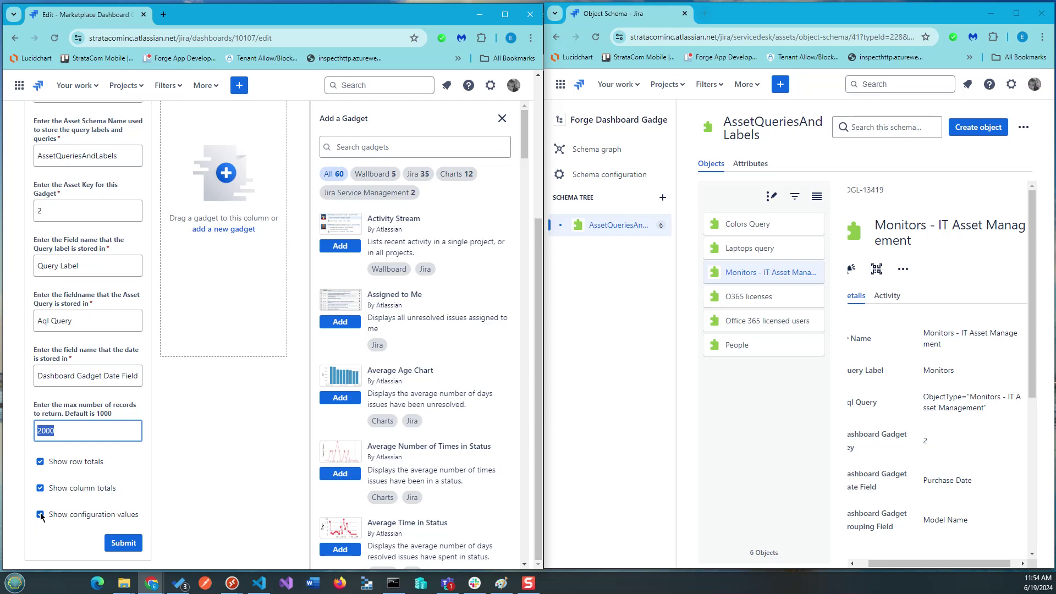
pyautogui.click(123, 543)
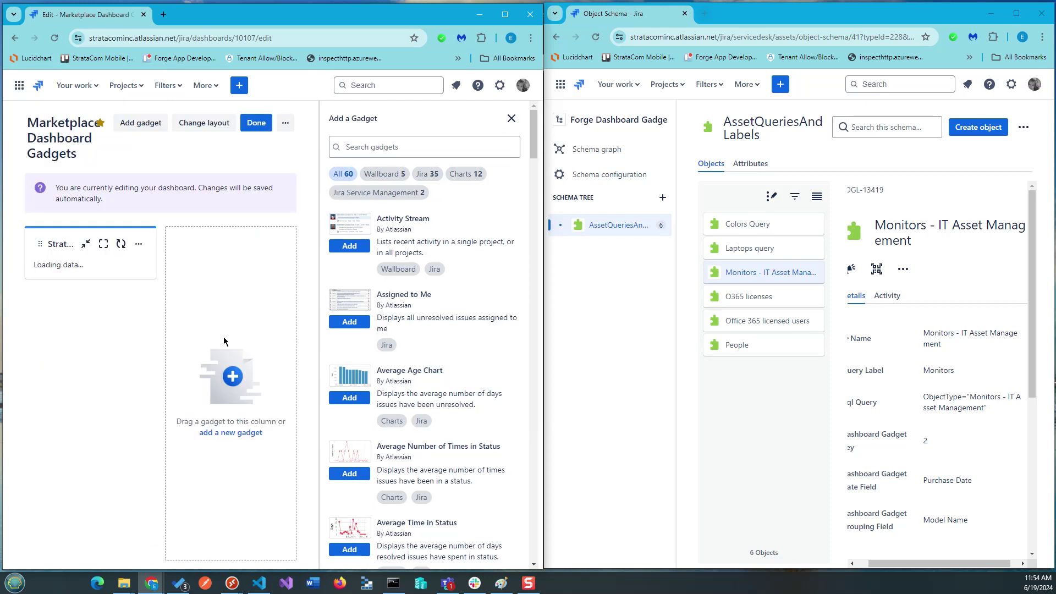
pyautogui.click(256, 123)
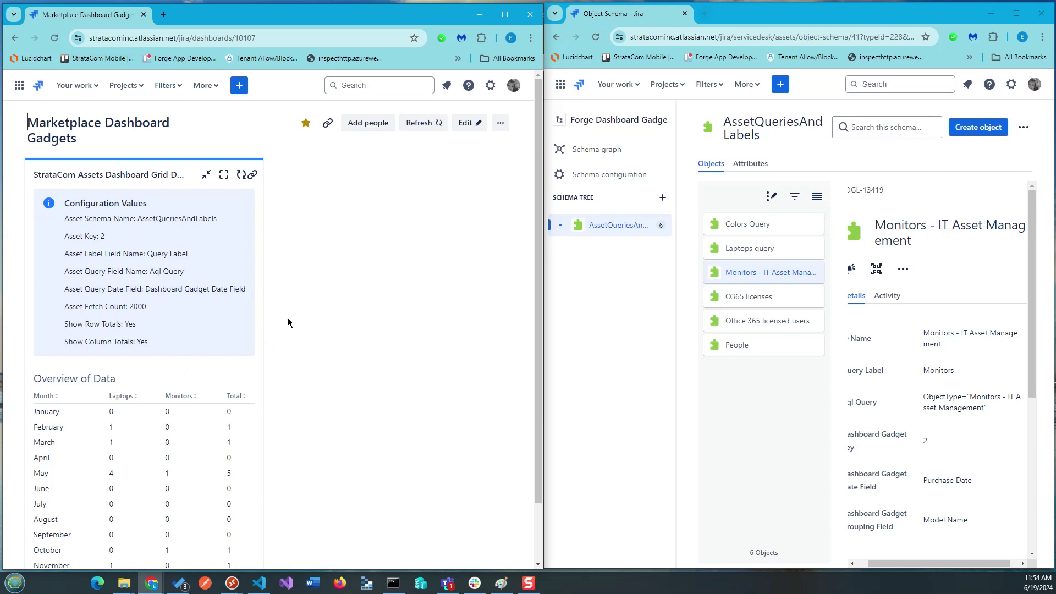
# Compare the Overview of Data grid with the Laptops query object's Aql Query and Dashboard Gadget Date Field.
pyautogui.scroll(-2, 302, 385)
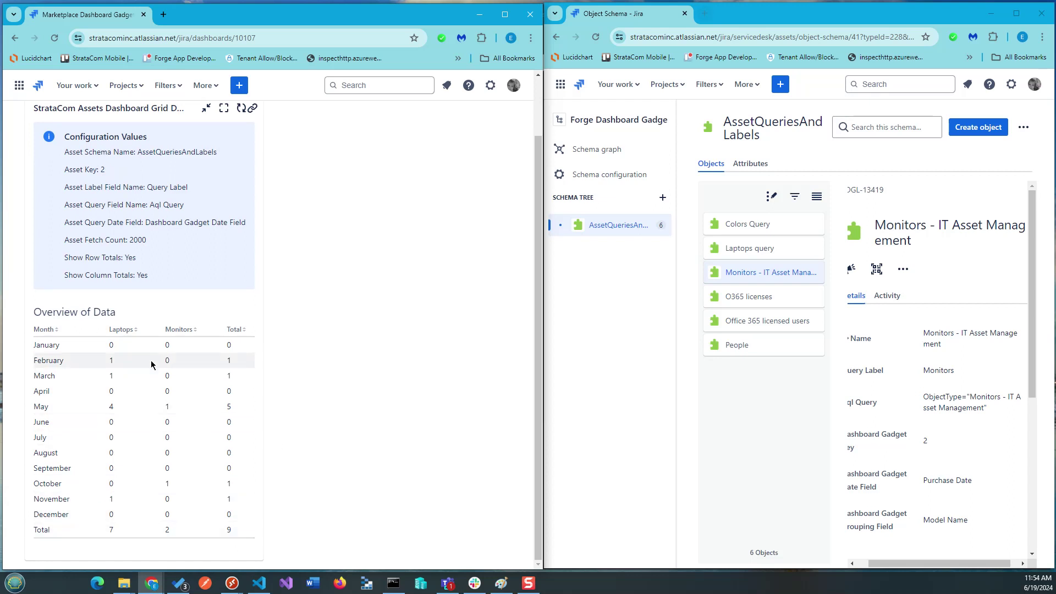
pyautogui.click(779, 249)
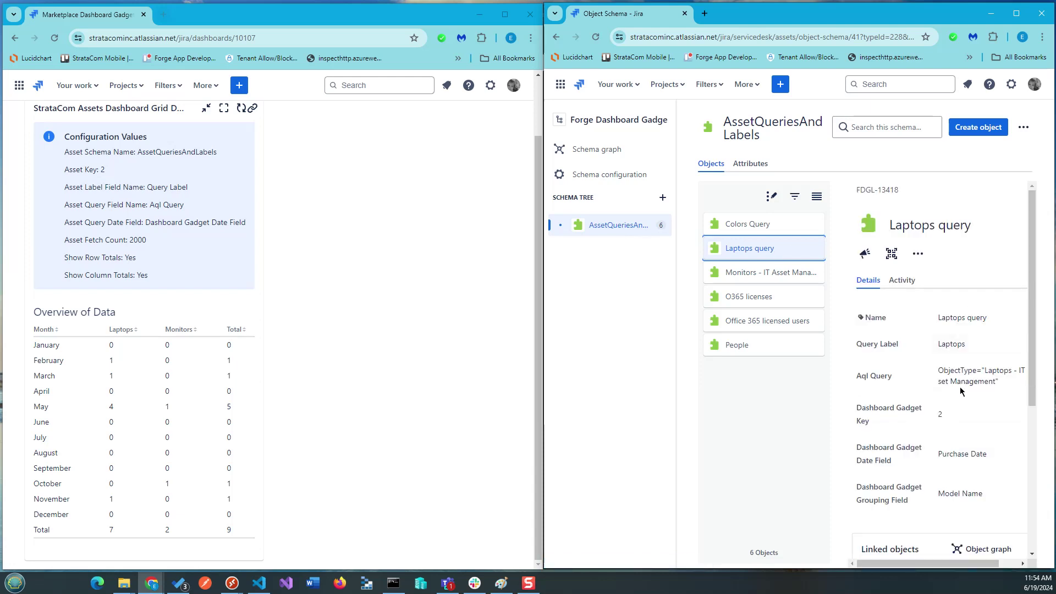
pyautogui.click(1015, 386)
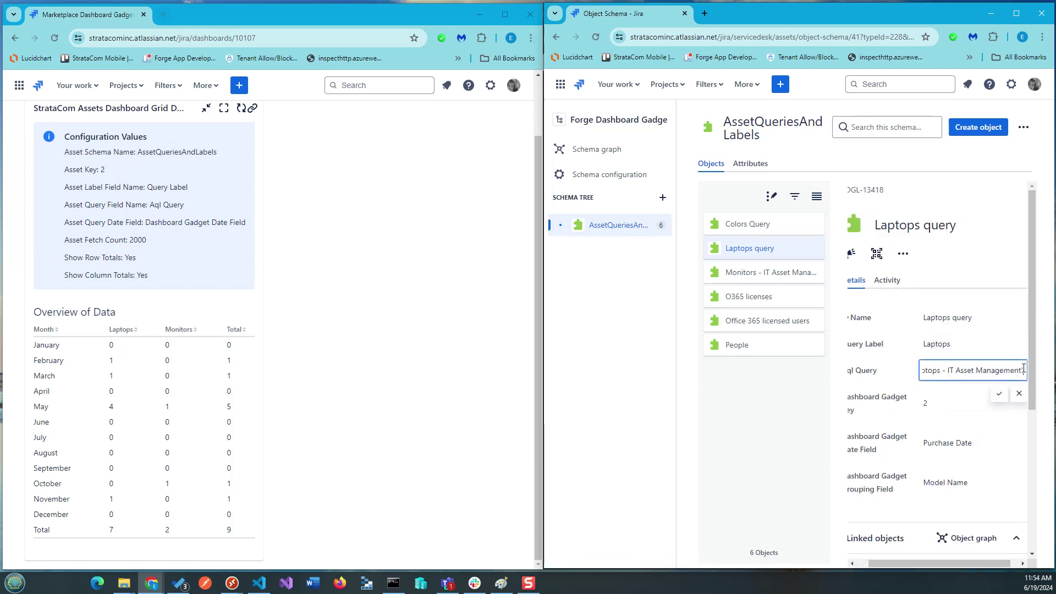
pyautogui.moveTo(1023, 368); pyautogui.dragTo(893, 395)
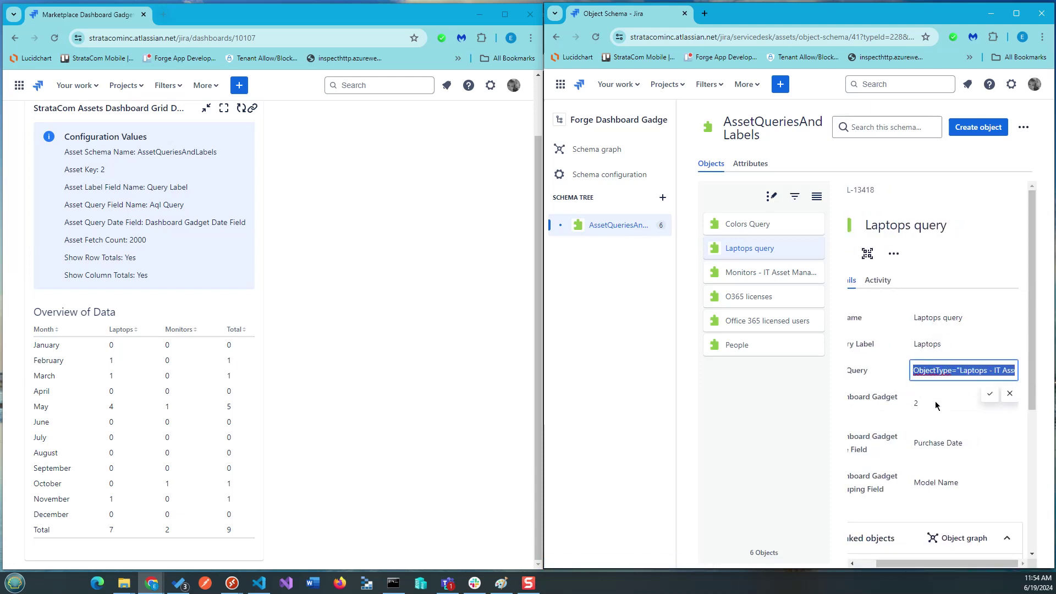
pyautogui.click(962, 448)
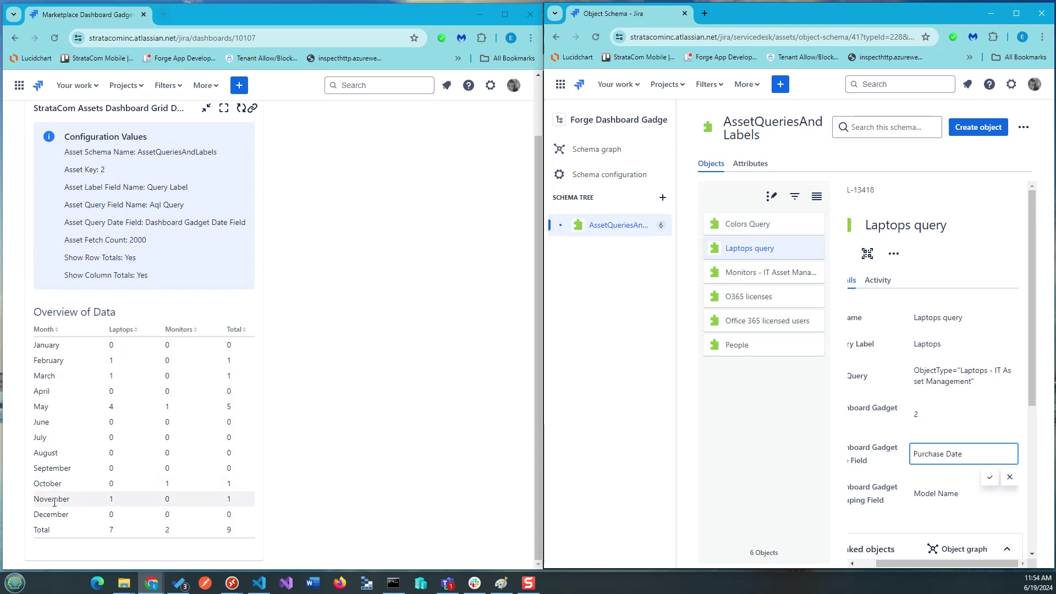
# Examine the Aql Query and Dashboard Gadget Date Field of the Monitors - IT Asset Management object.
pyautogui.click(723, 282)
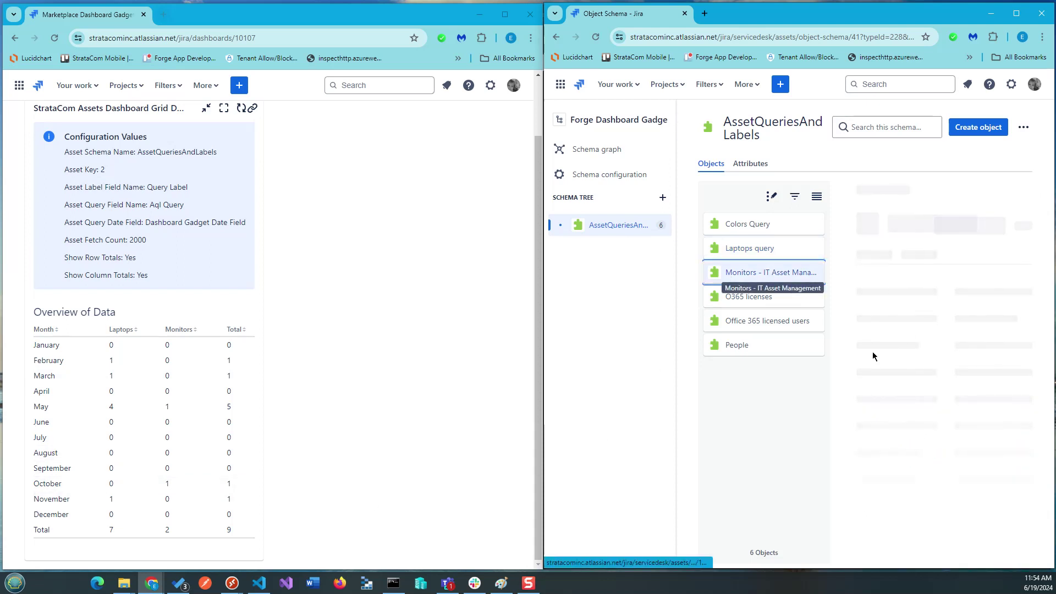
pyautogui.moveTo(1011, 409); pyautogui.dragTo(938, 396)
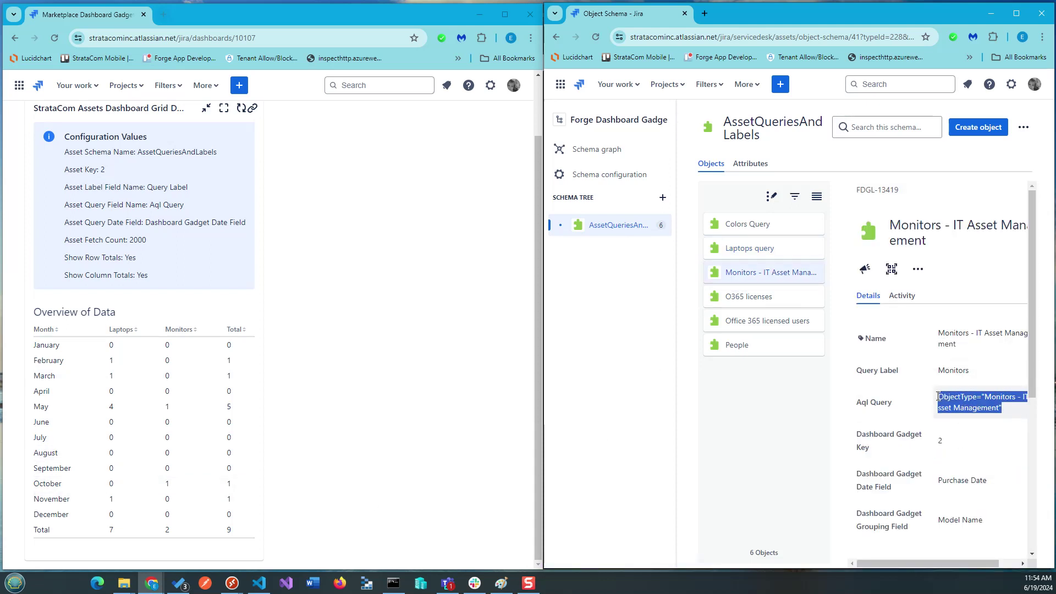
pyautogui.click(999, 486)
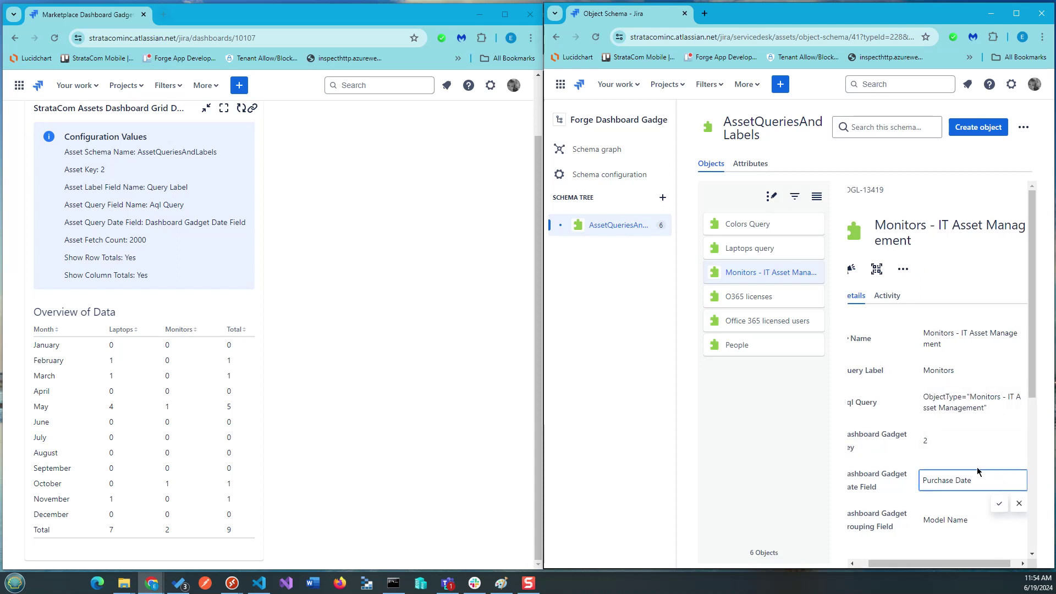
pyautogui.click(939, 559)
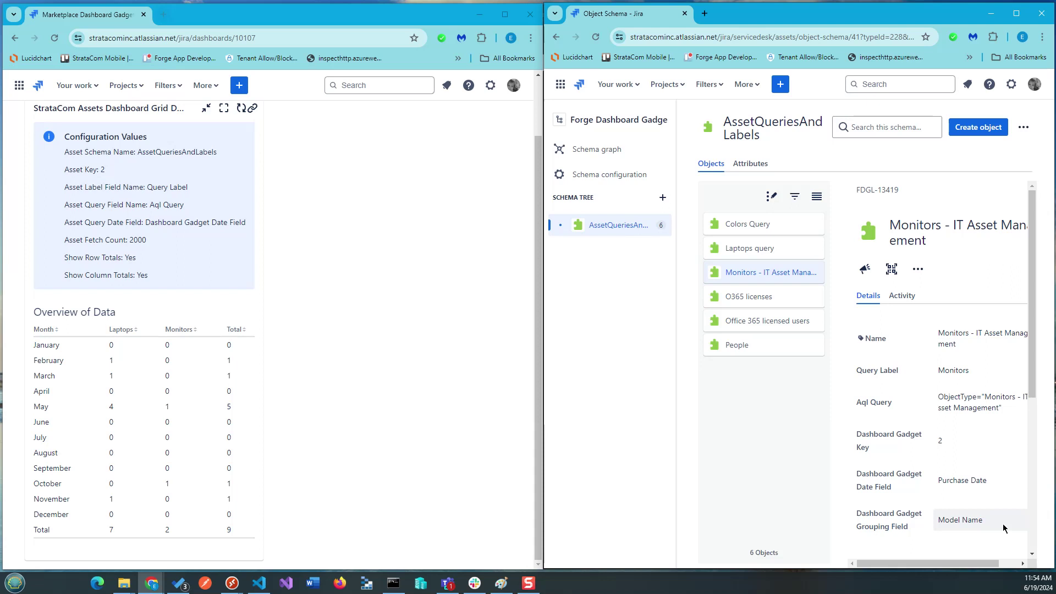